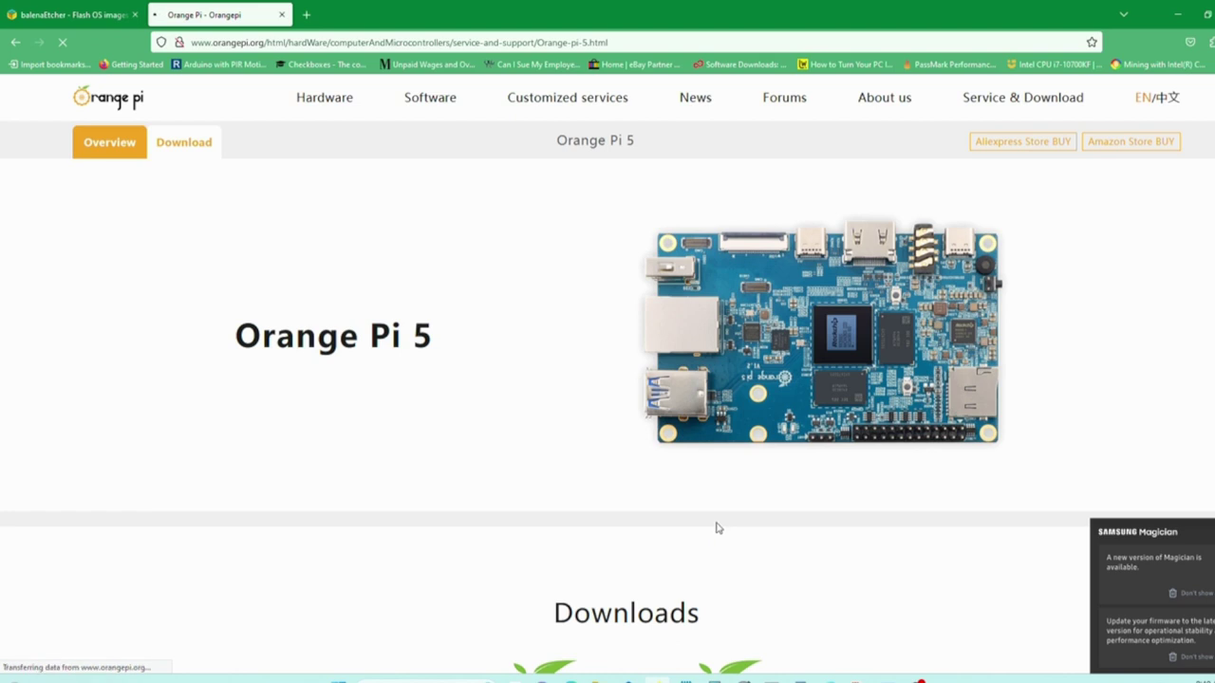
Step: Open the Armbian image download page from the Orange Pi 5 downloads section
scroll(1169, 365, "down", 2)
scroll(1162, 378, "down", 3)
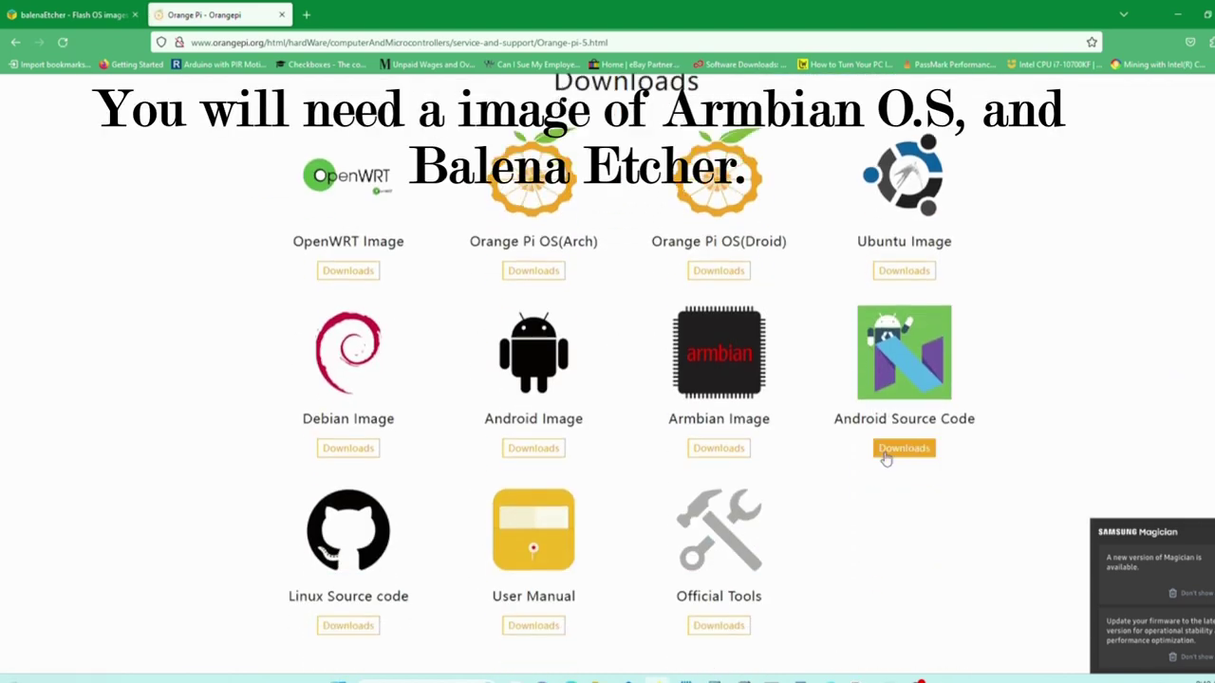
left_click(722, 370)
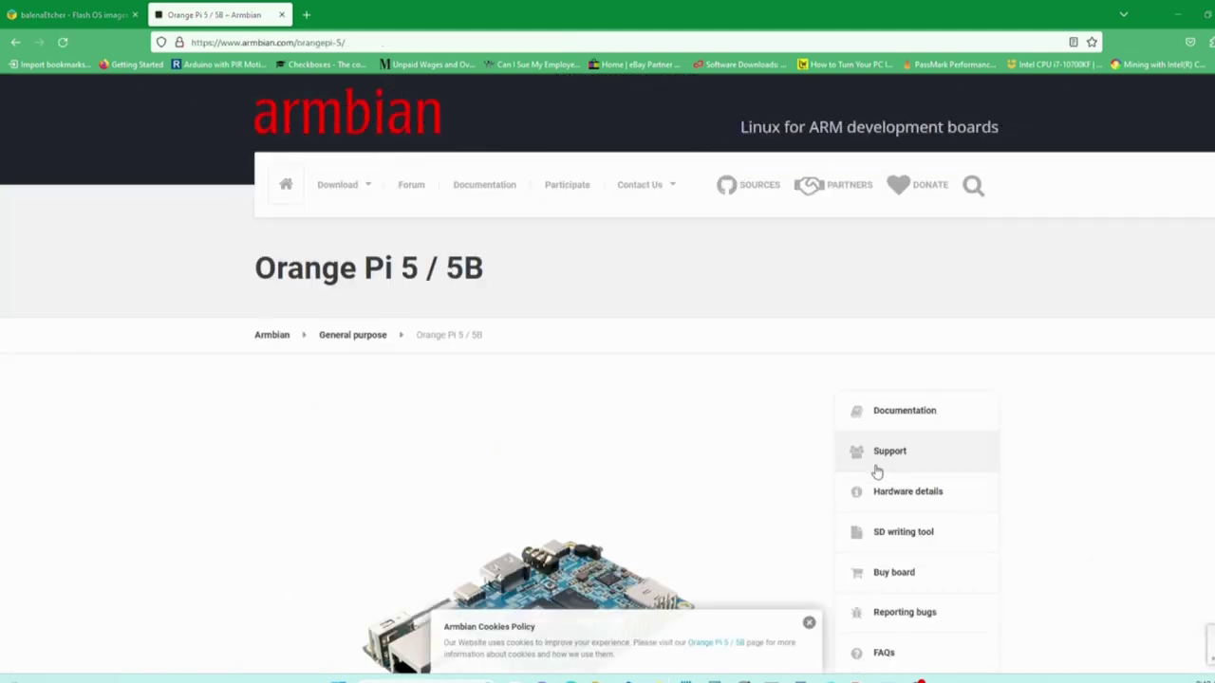
Step: Start the direct download of the Armbian 23.02 Jammy Gnome desktop image for the Orange Pi 5
scroll(844, 513, "down", 5)
scroll(831, 527, "down", 2)
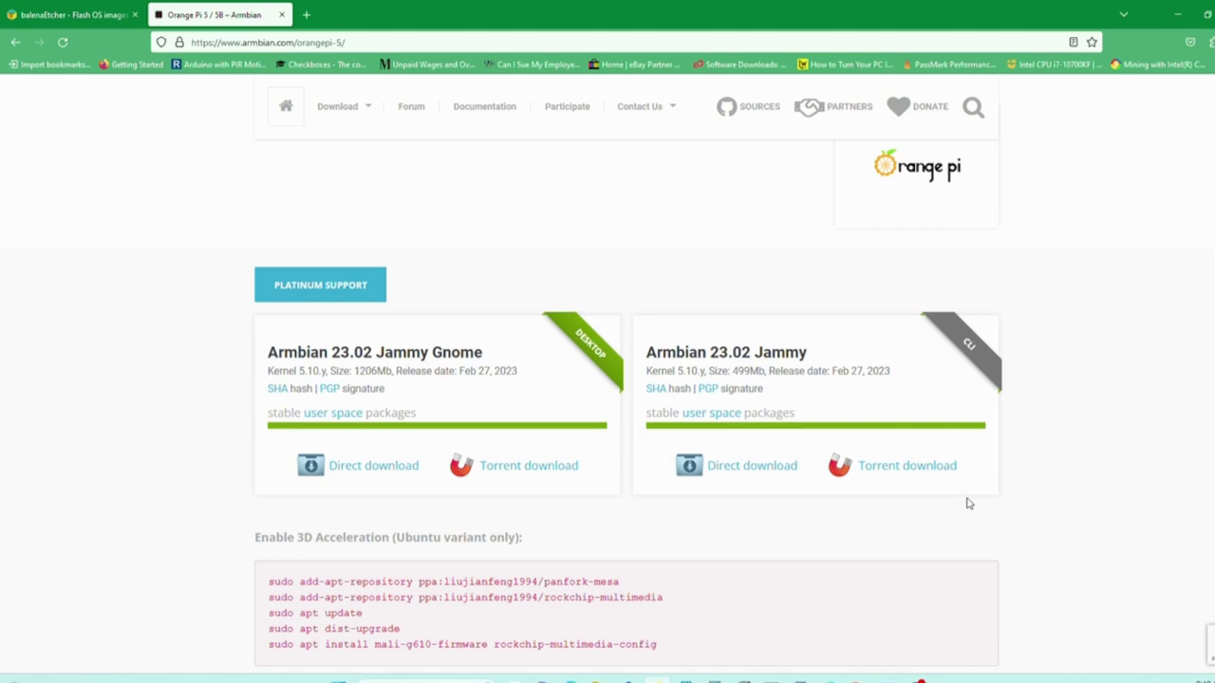
scroll(966, 504, "up", 2)
scroll(966, 502, "up", 3)
scroll(966, 502, "down", 6)
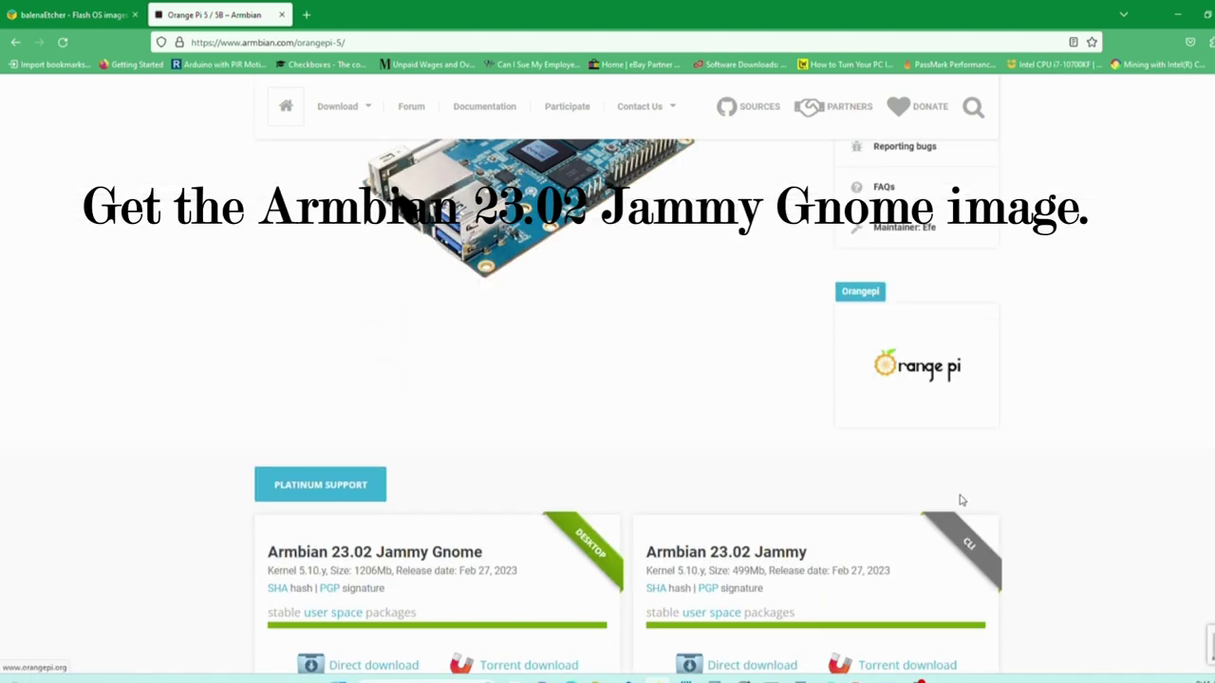
scroll(958, 498, "down", 1)
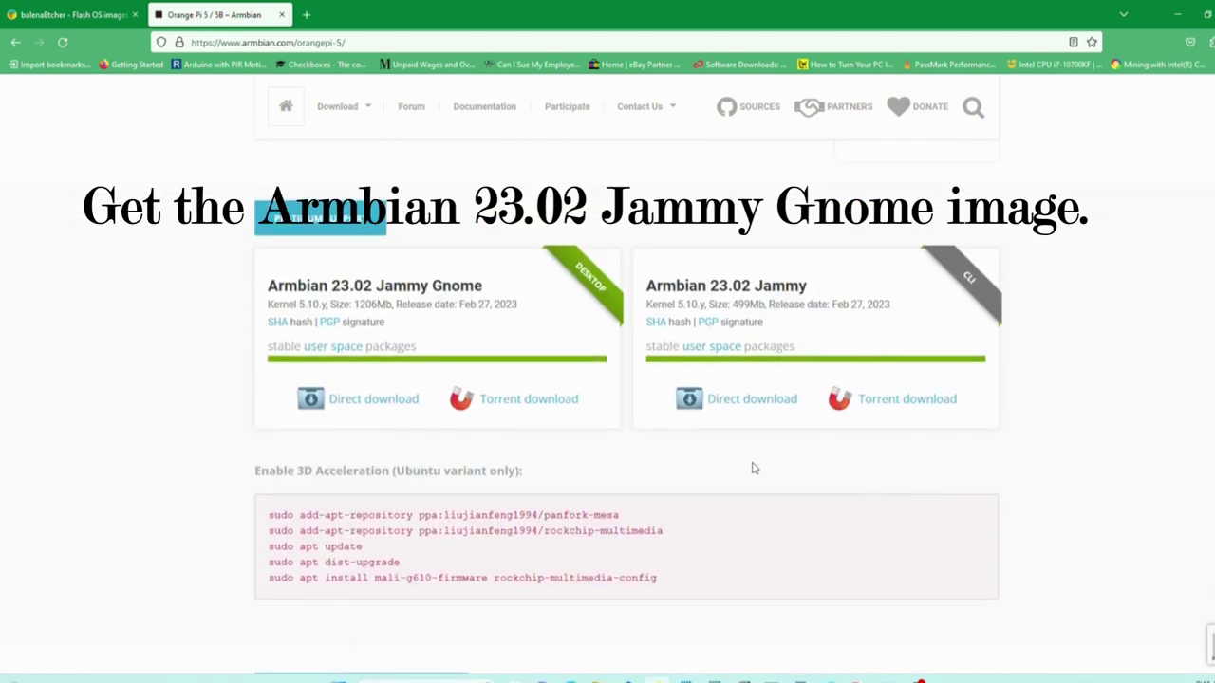
left_click(372, 399)
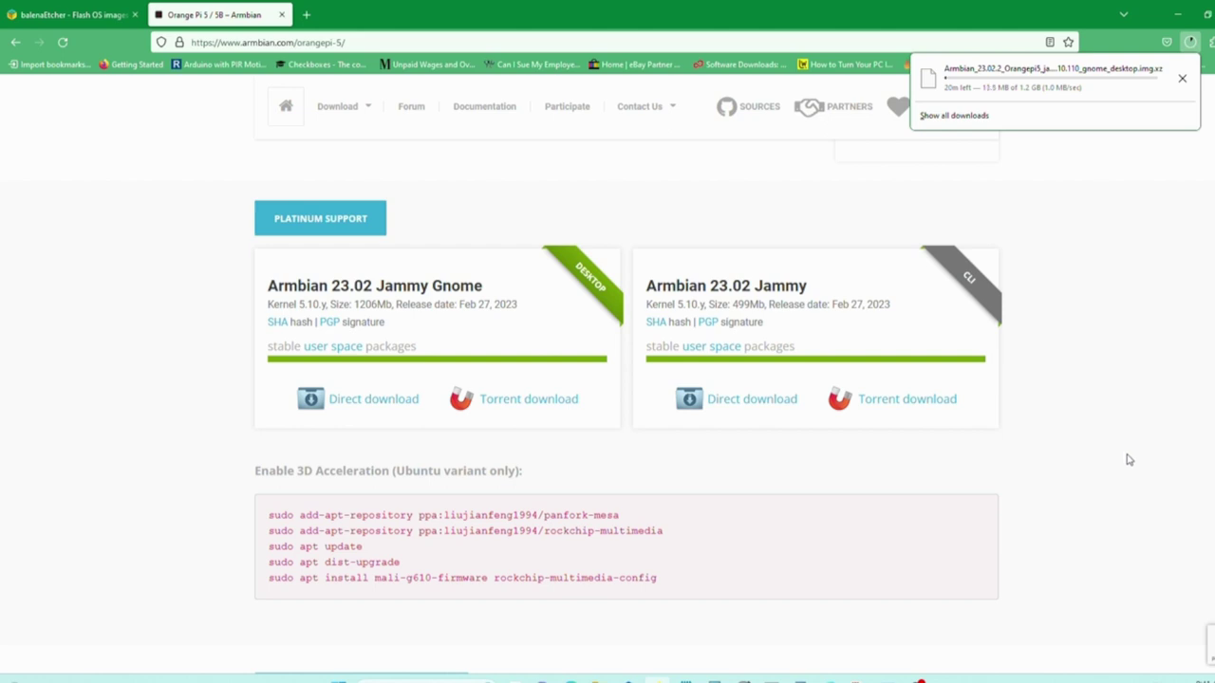
left_click(1129, 459)
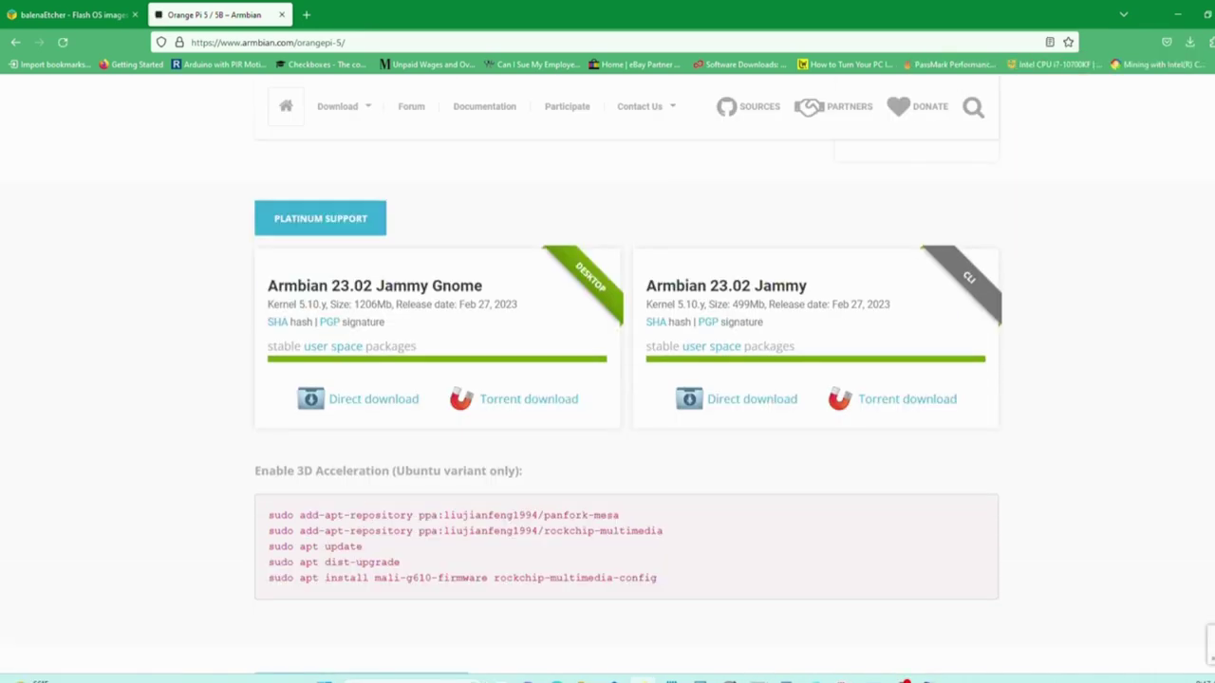
scroll(551, 235, "down", 1)
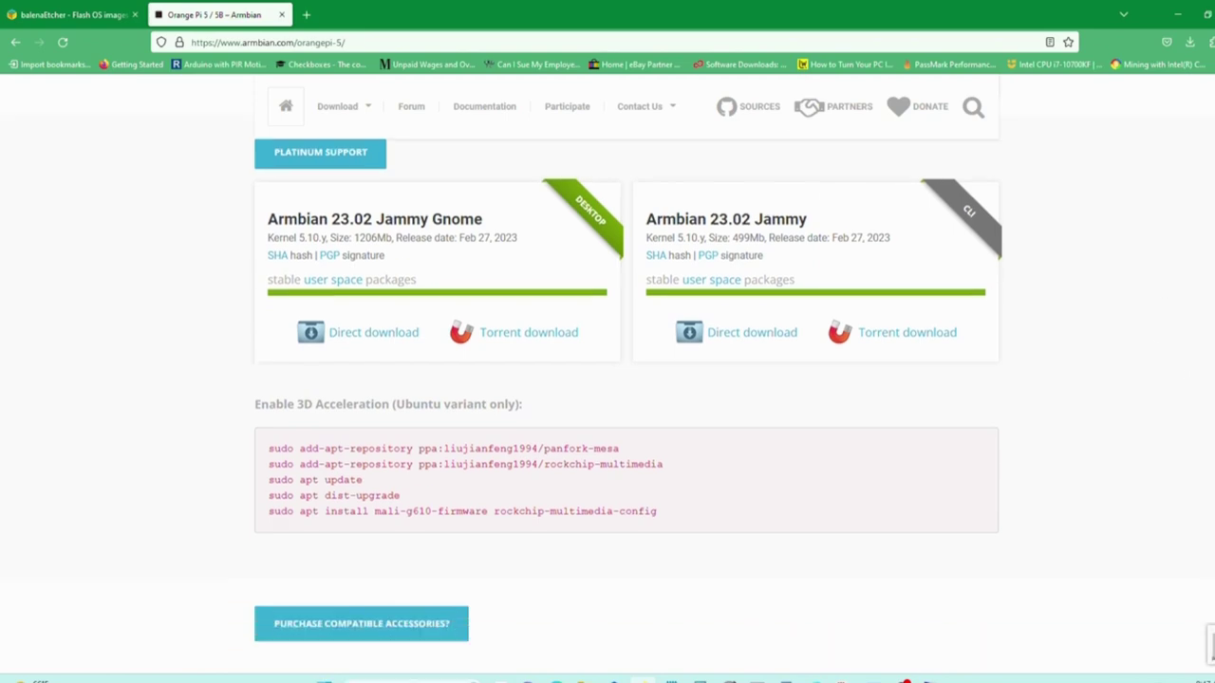
Step: Minimize the browser and open the Downloads folder on New Volume (D:) in File Explorer
left_click(1188, 7)
double_click(21, 90)
double_click(867, 208)
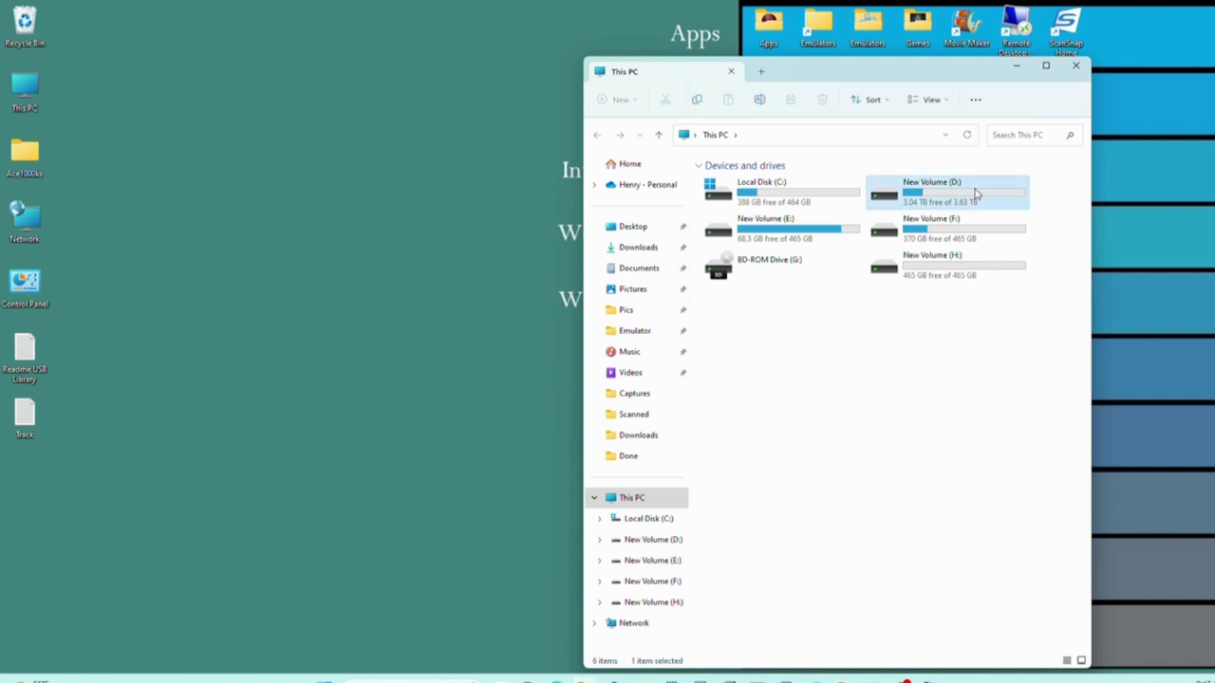
double_click(855, 225)
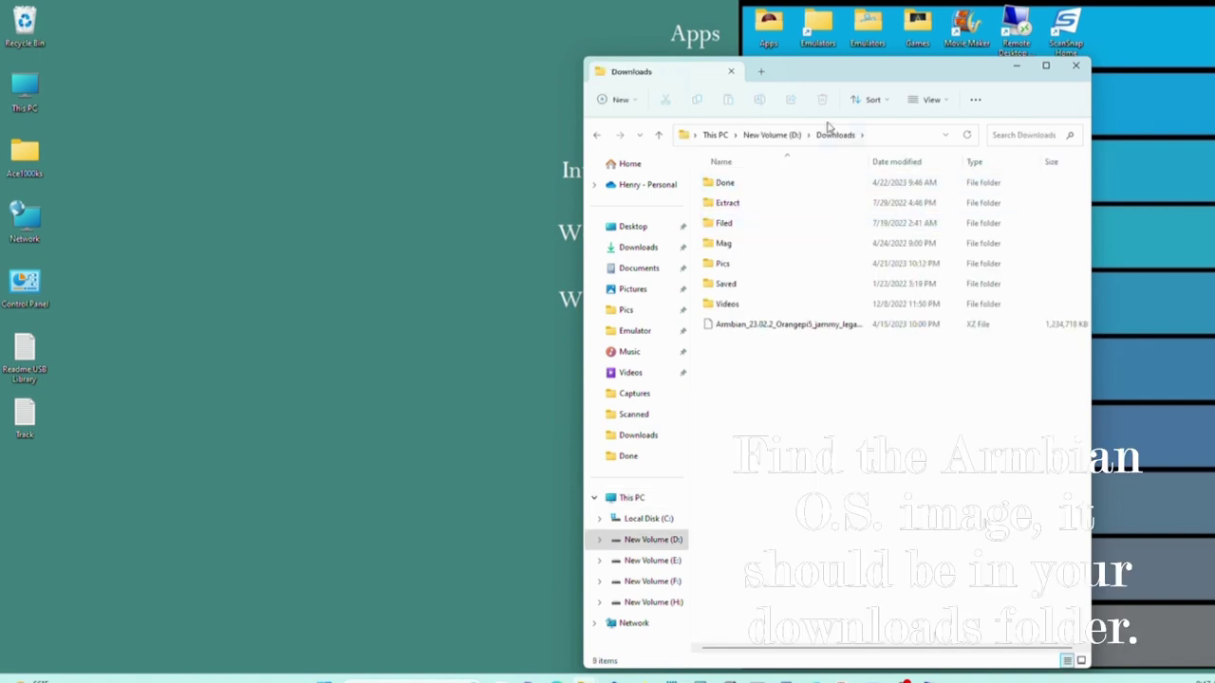
Step: Move the Downloads window to the empty side of the desktop and copy its folder path, D:\Downloads
left_click_drag(838, 62, 265, 65)
left_click(324, 142)
right_click(144, 142)
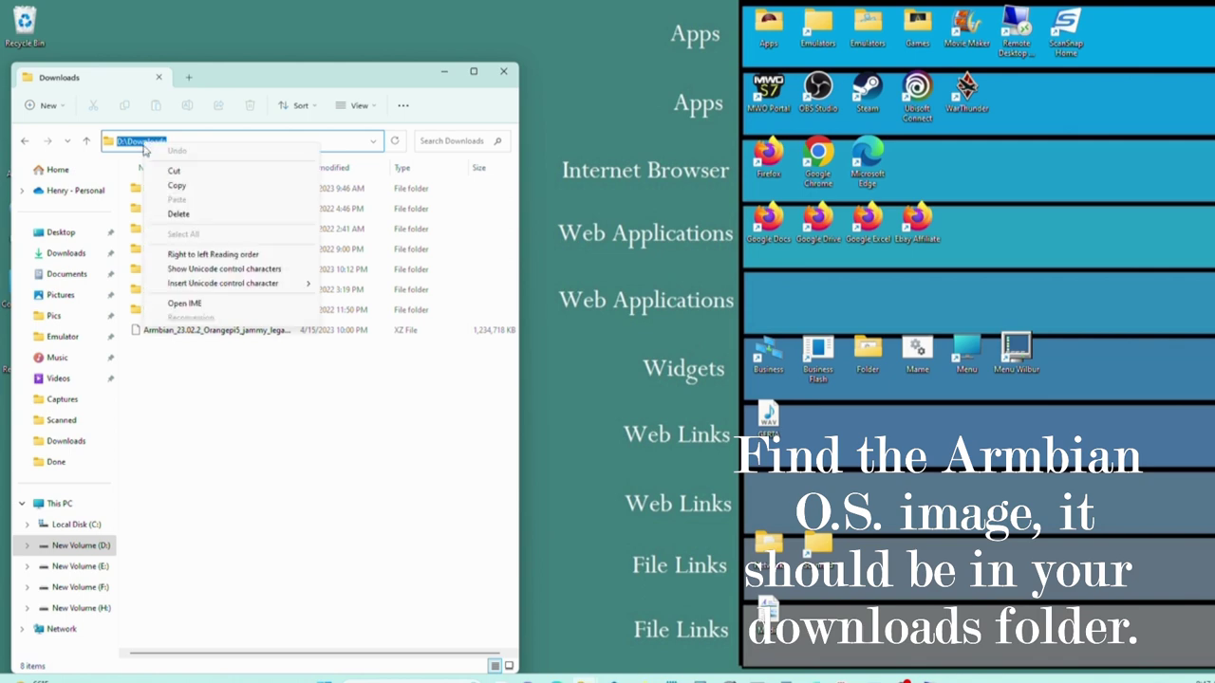
left_click(175, 186)
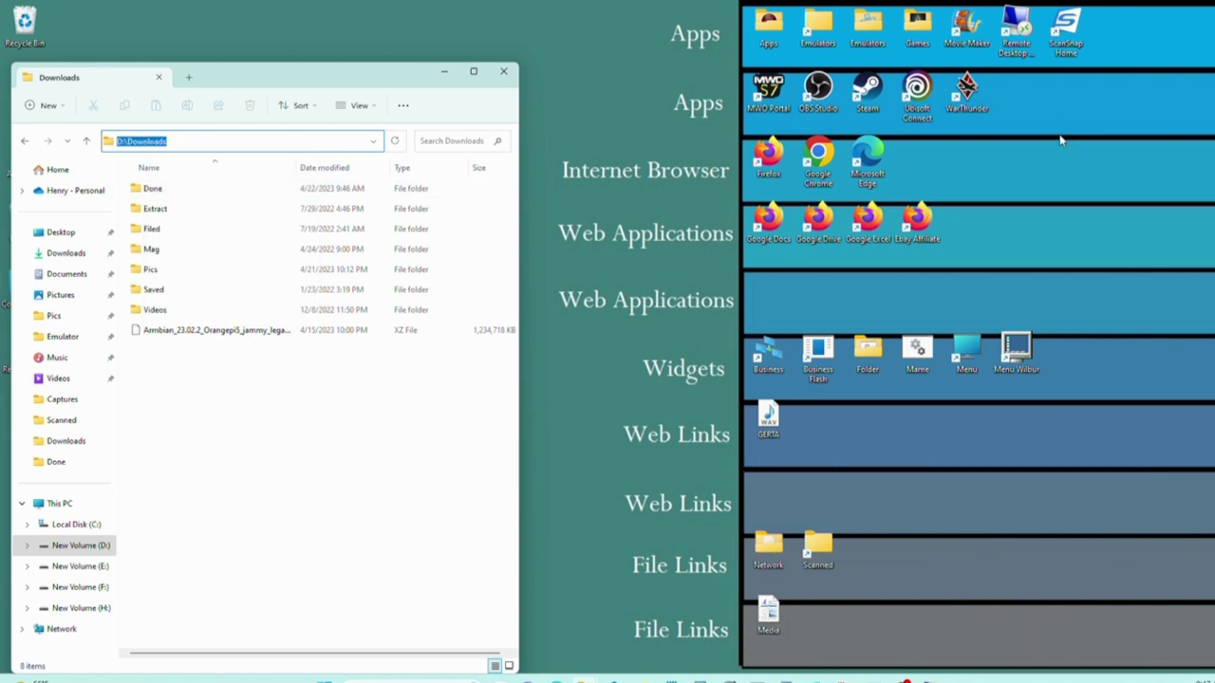
Step: Launch balenaEtcher from the desktop's Apps folder and open the file chooser for flashing from a file
double_click(769, 24)
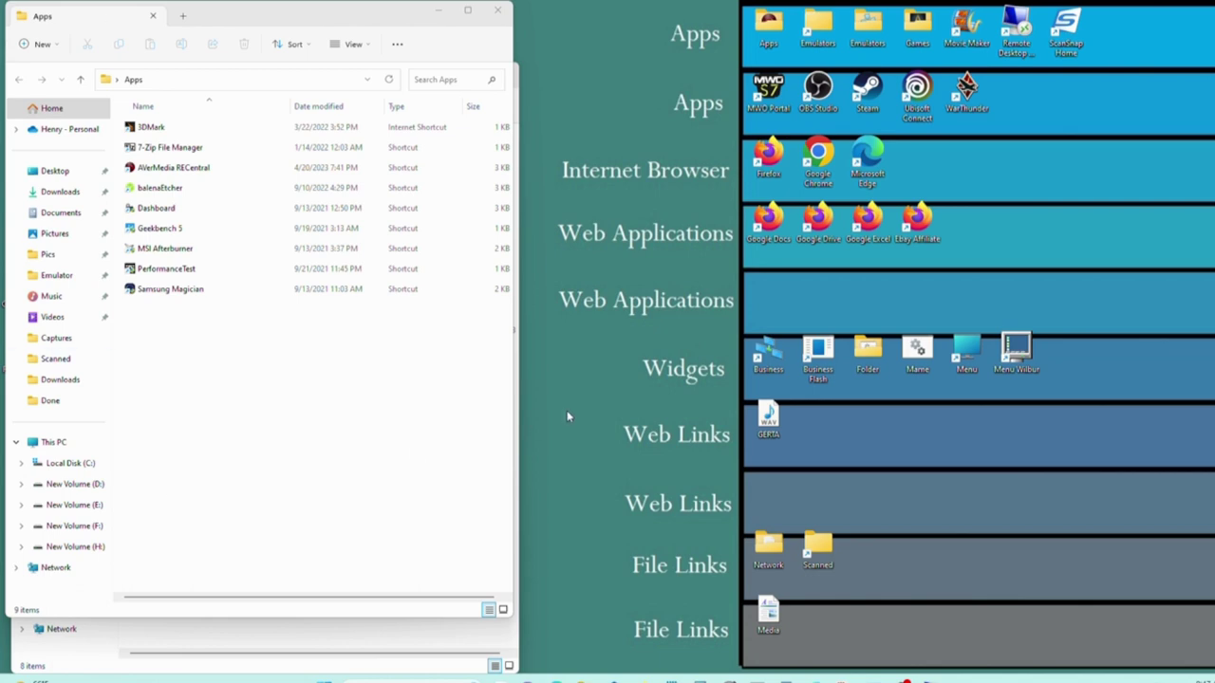
left_click(238, 196)
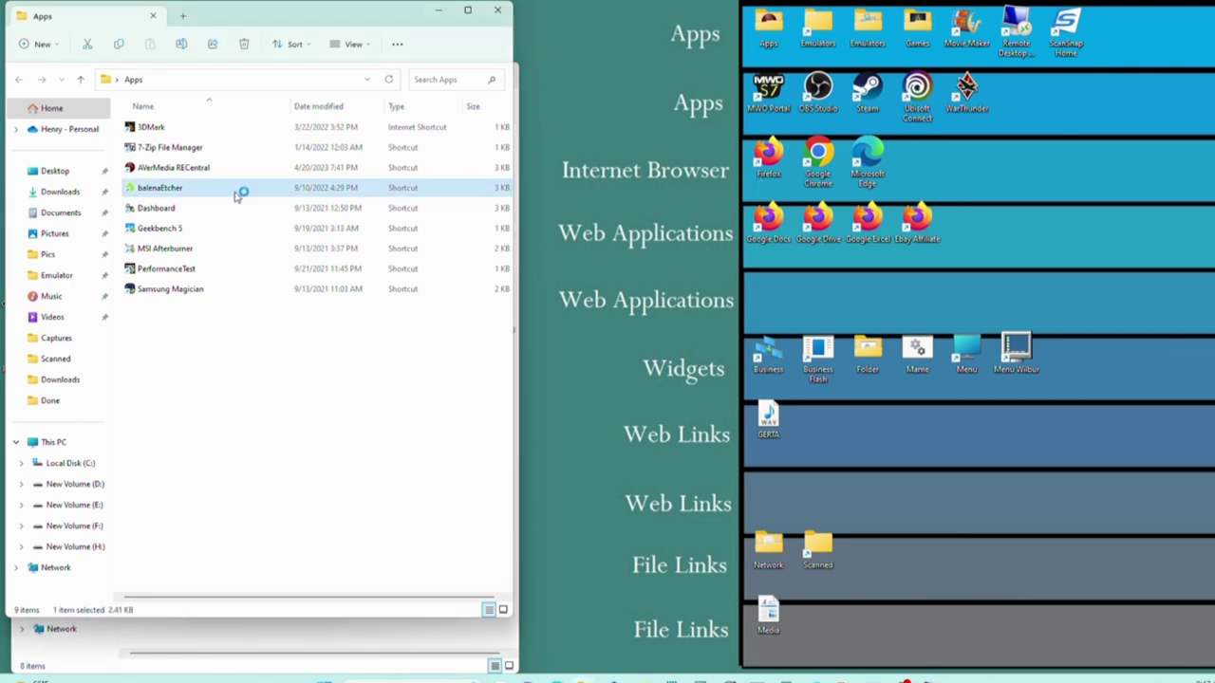
double_click(432, 189)
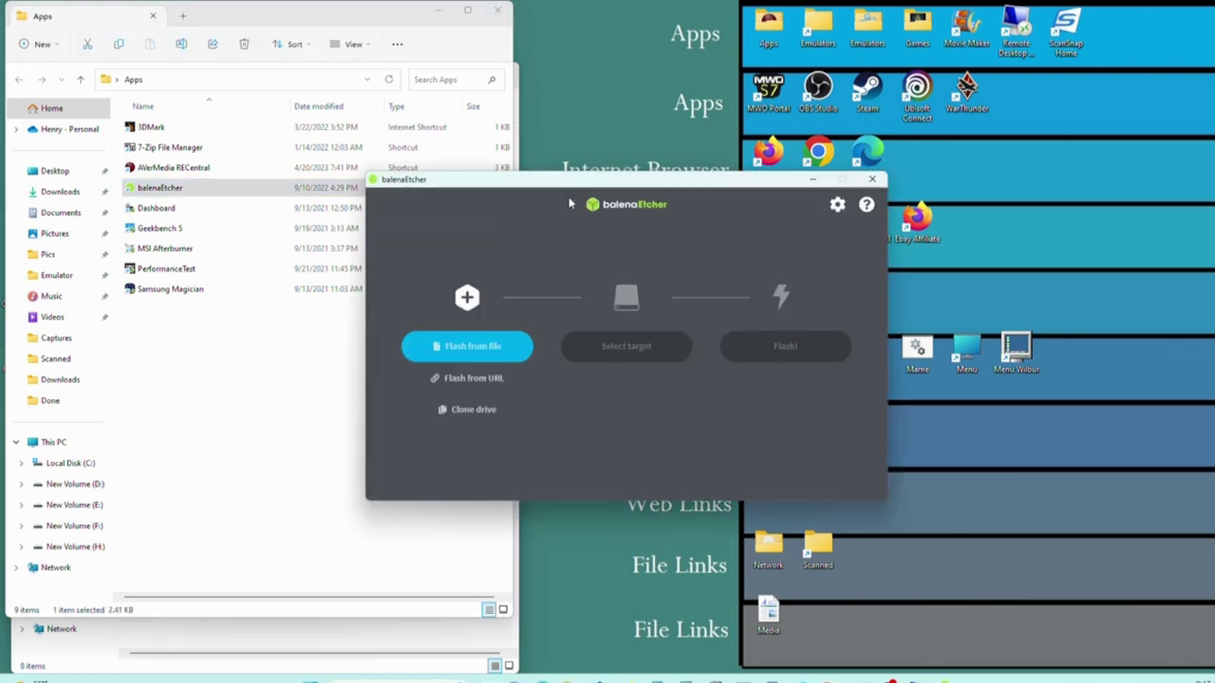
left_click(479, 347)
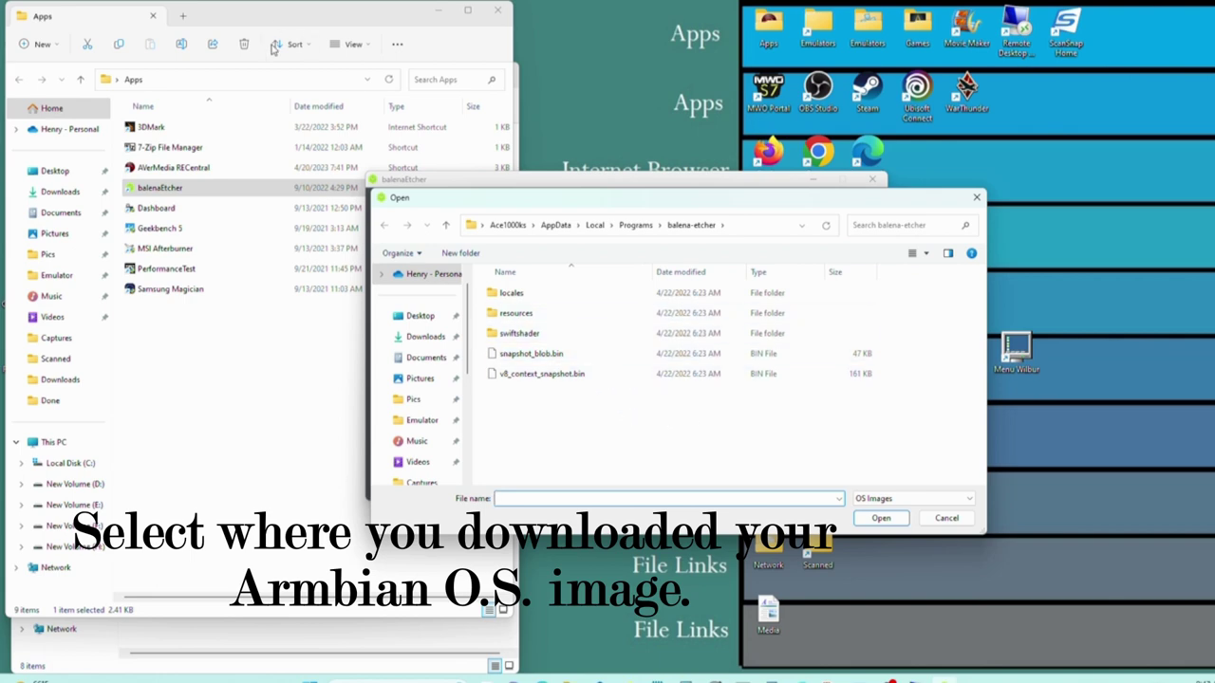
Step: Try to go to D:\Downloads in the file chooser using the copied folder path
left_click(765, 226)
right_click(645, 226)
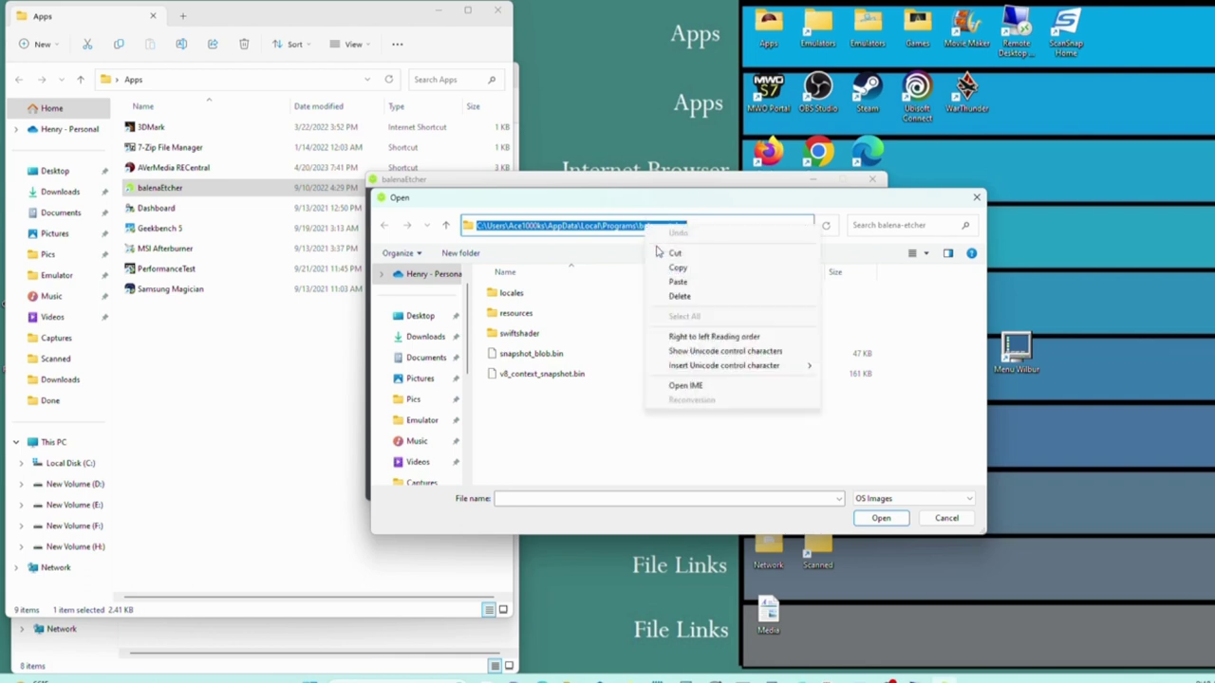
left_click(678, 282)
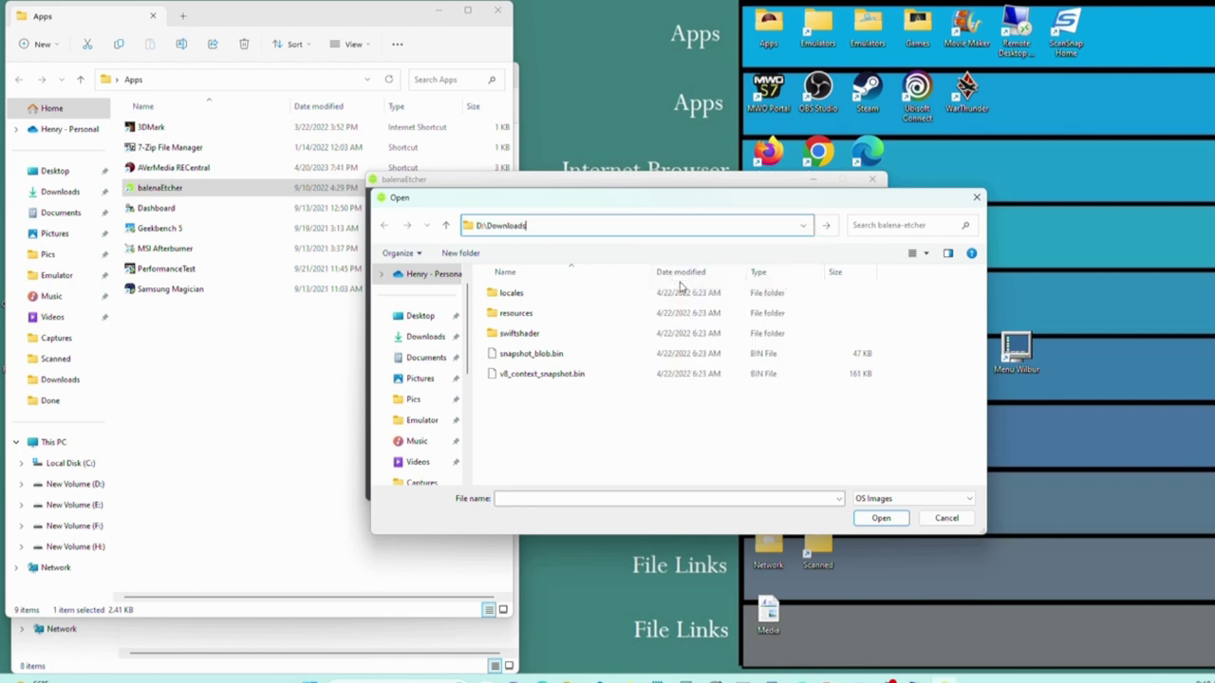
left_click(880, 522)
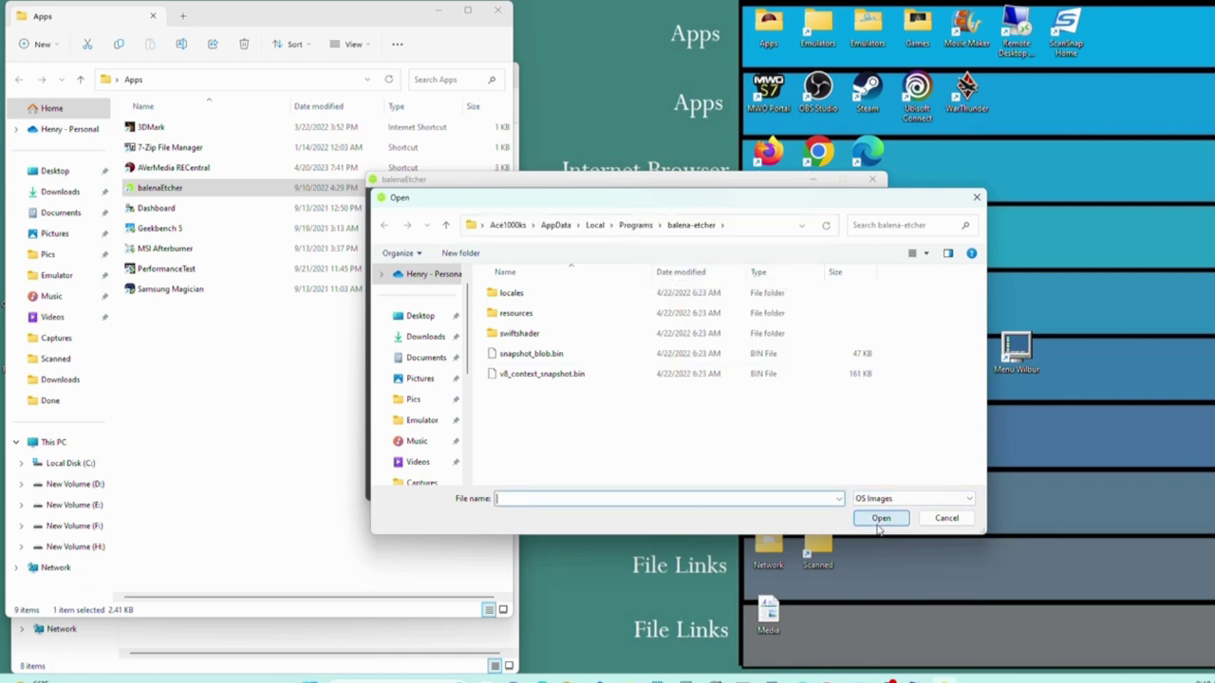
Step: Go to D:\Downloads using the copied path and load the Armbian_23.02.2_Orangepi5 jammy image as the flash source
left_click(742, 227)
right_click(654, 228)
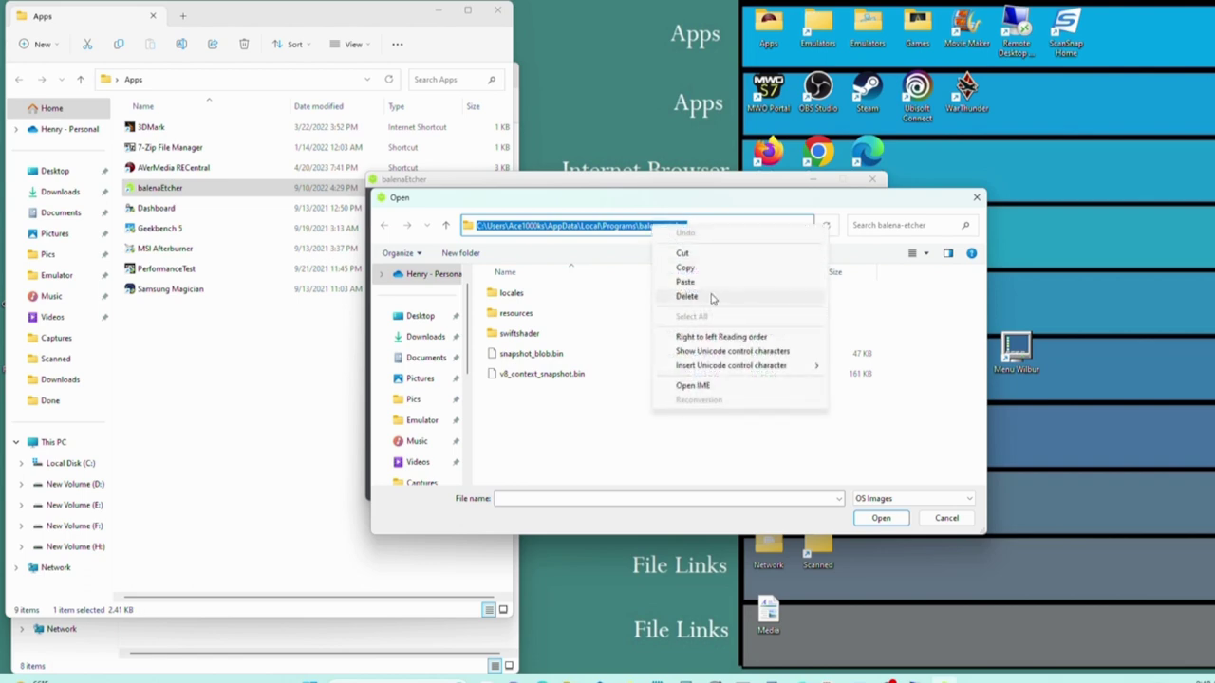
left_click(685, 281)
key("Return")
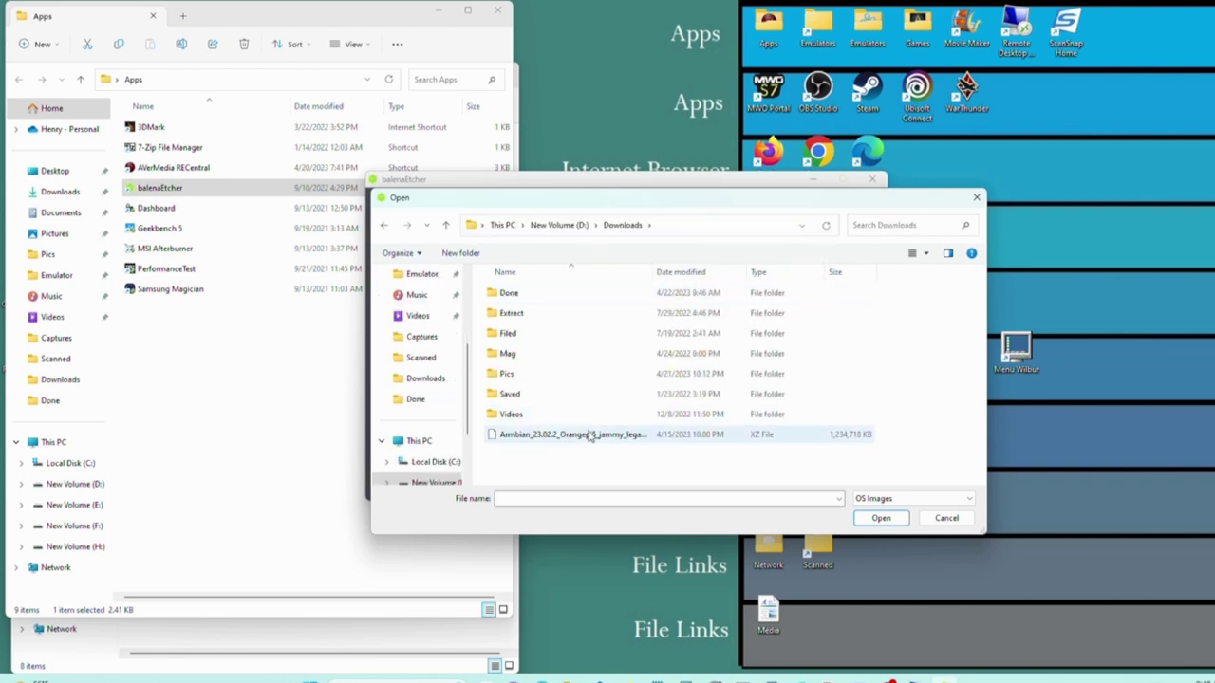
left_click(590, 435)
left_click(881, 518)
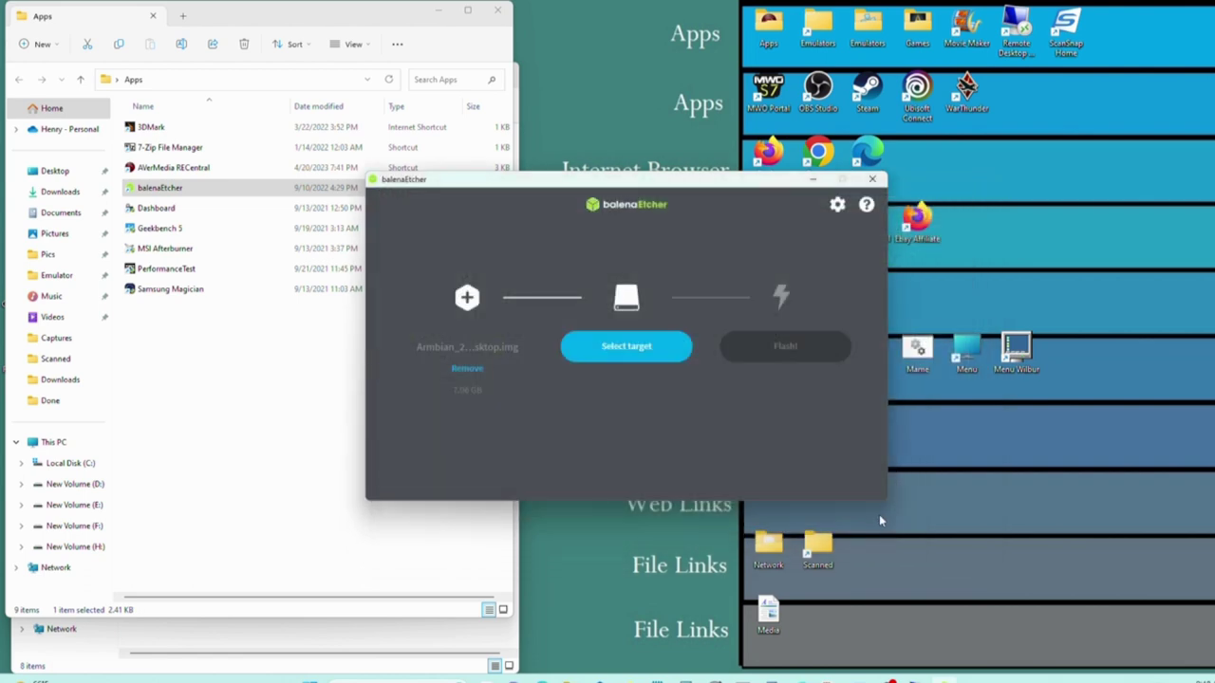
Step: Choose the 256 GB Realtek RTL9210B-CG USB Device as the flash target
left_click(653, 348)
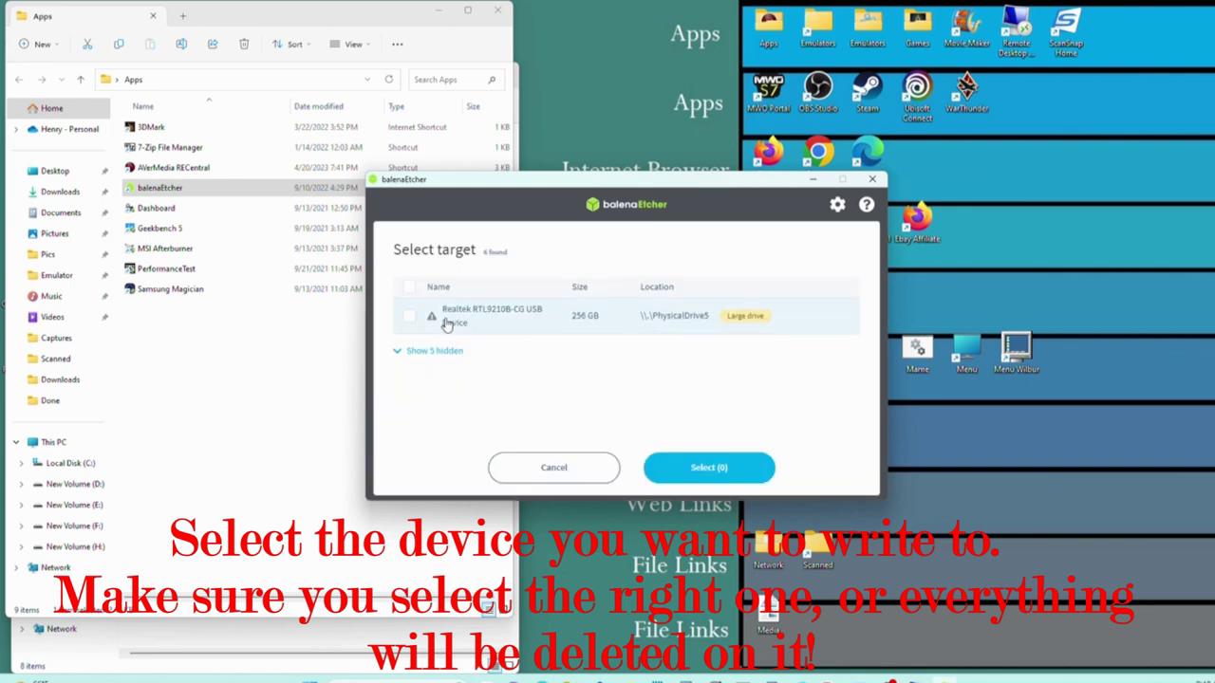
left_click(408, 316)
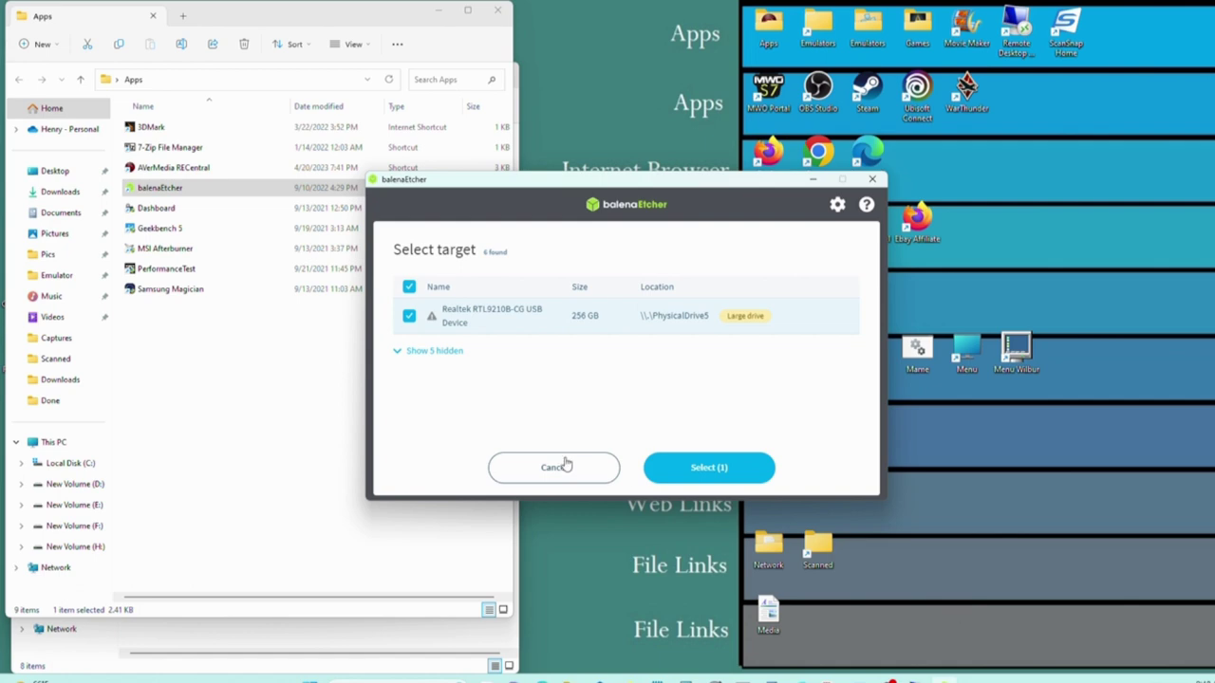
left_click(714, 472)
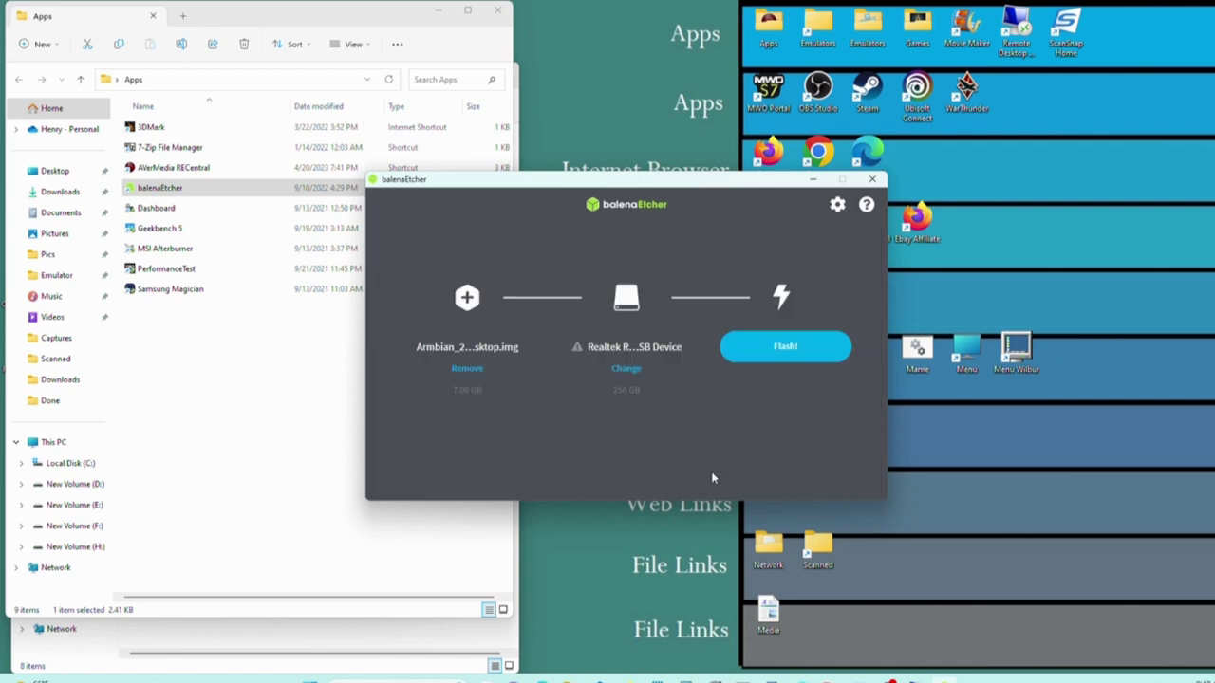
Step: Start flashing the image, confirming the large-drive erase and allowing Windows Command Processor to make changes
left_click(780, 348)
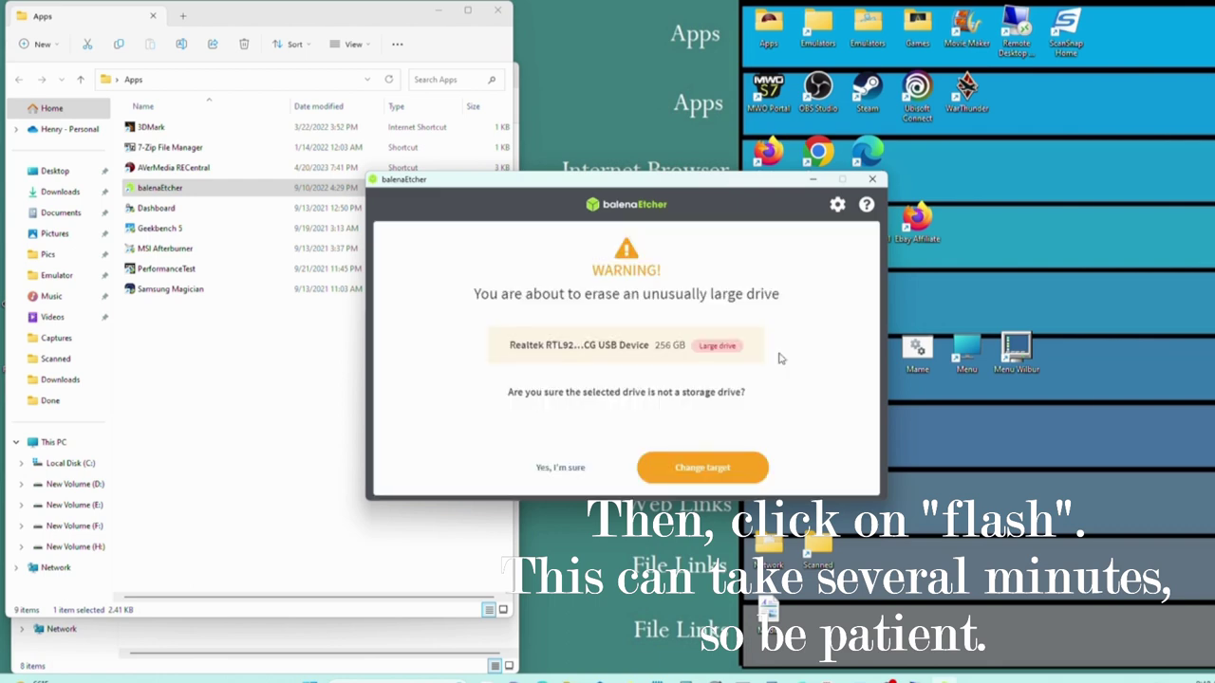
left_click(561, 468)
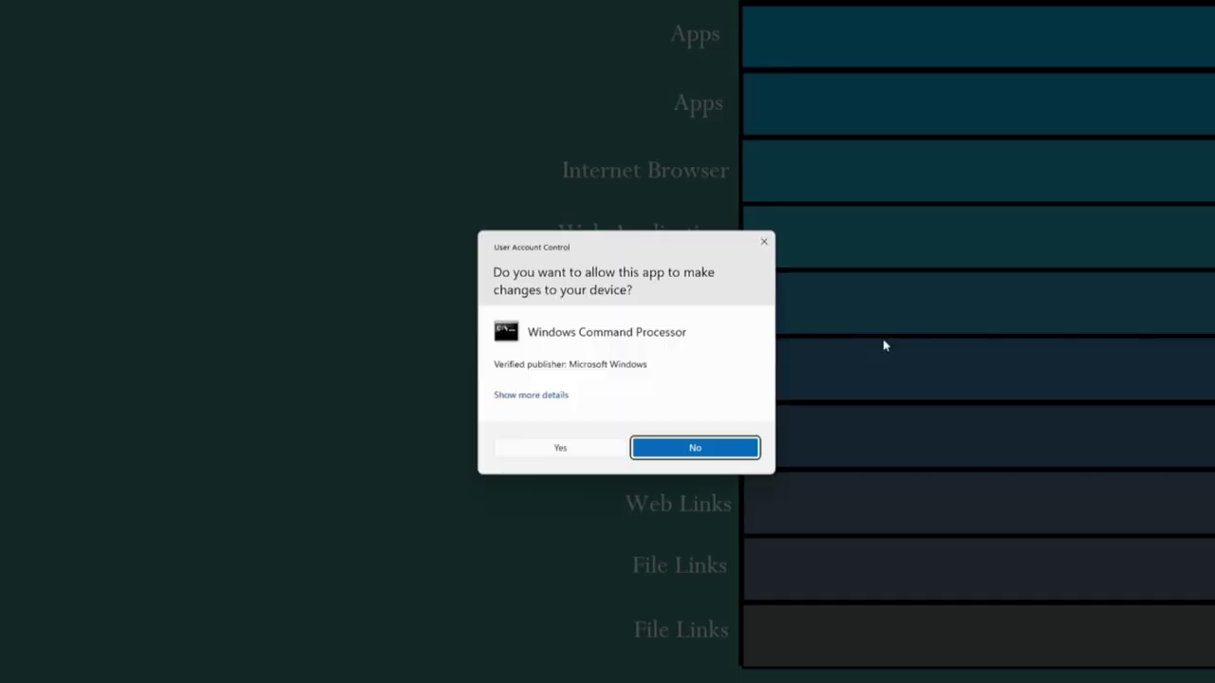
left_click(588, 450)
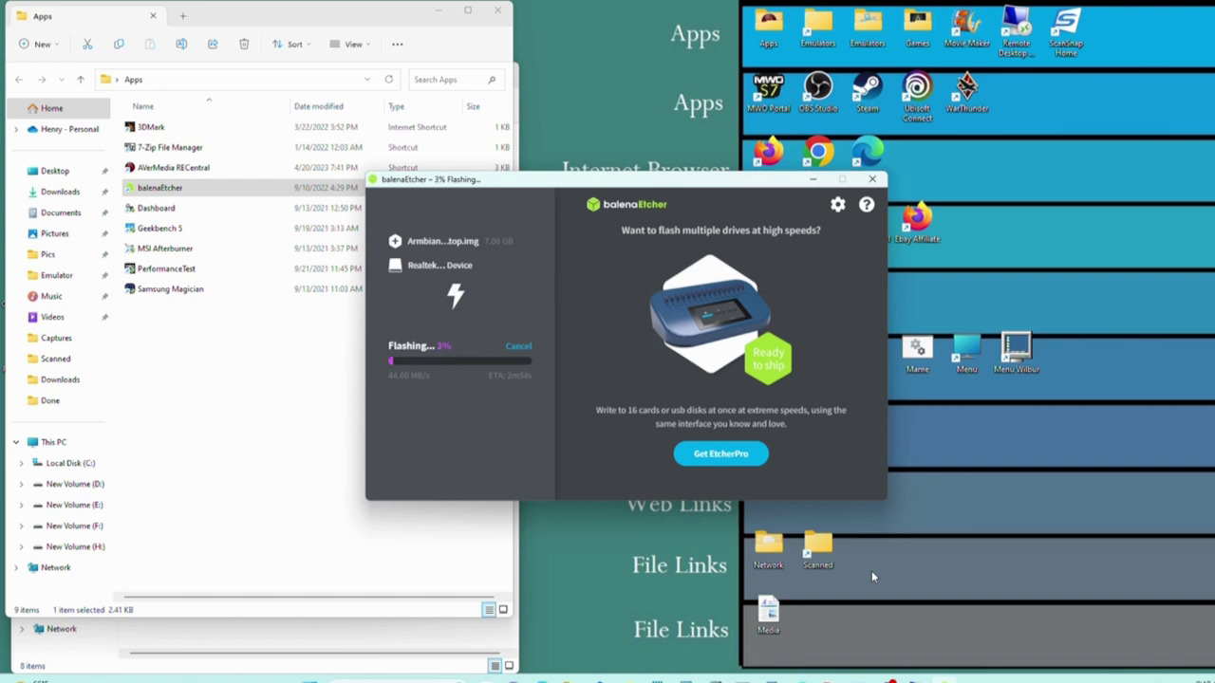
Step: Close the Apps folder window during flashing, and close balenaEtcher once the flash is complete
left_click(498, 9)
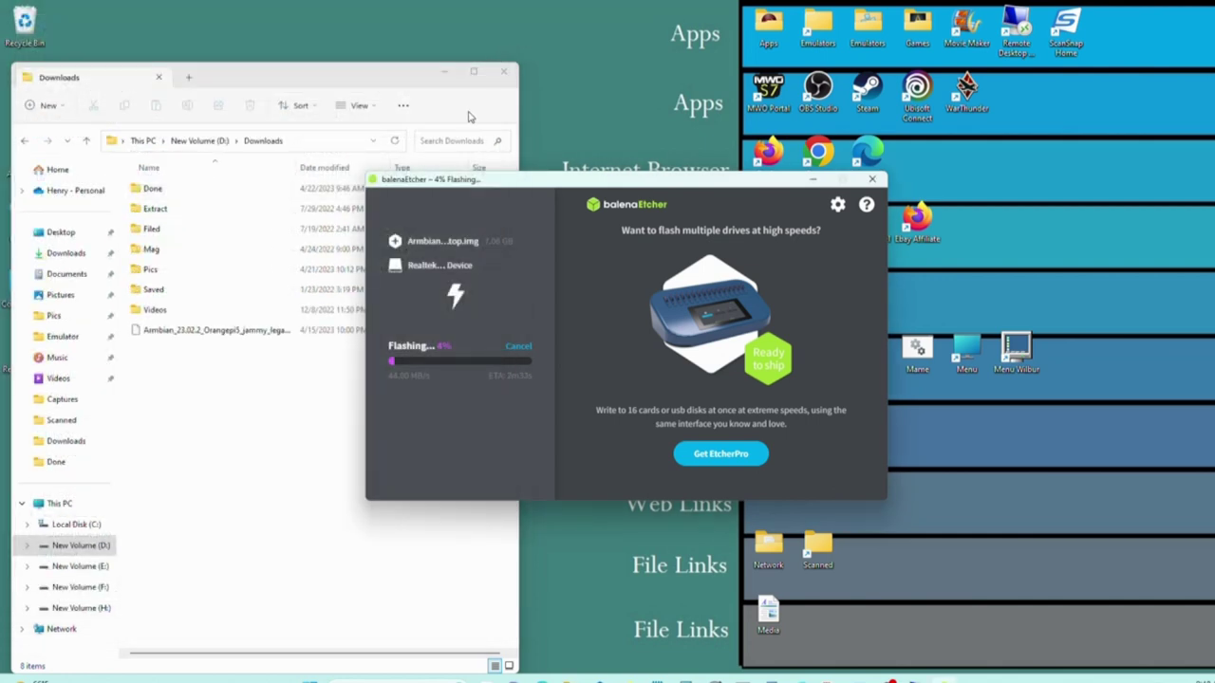
left_click_drag(664, 181, 920, 183)
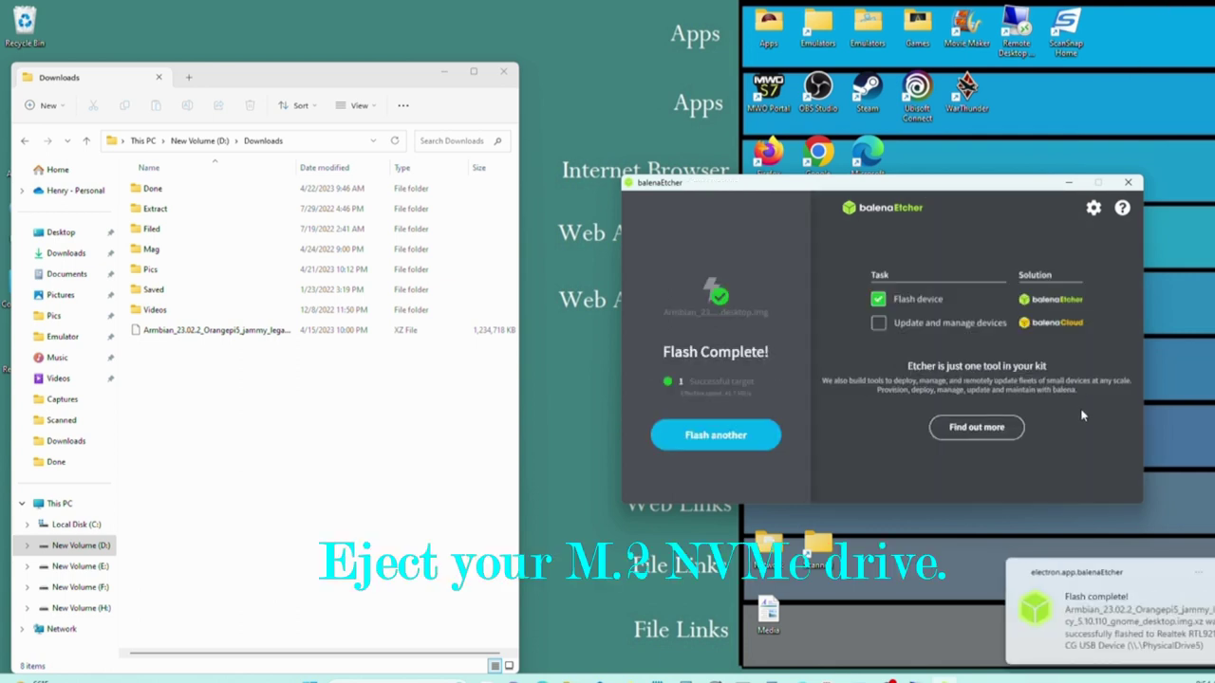
left_click(1128, 182)
Step: Safely eject the RTL9210B-CG drive and close the Downloads folder window
left_click(1124, 678)
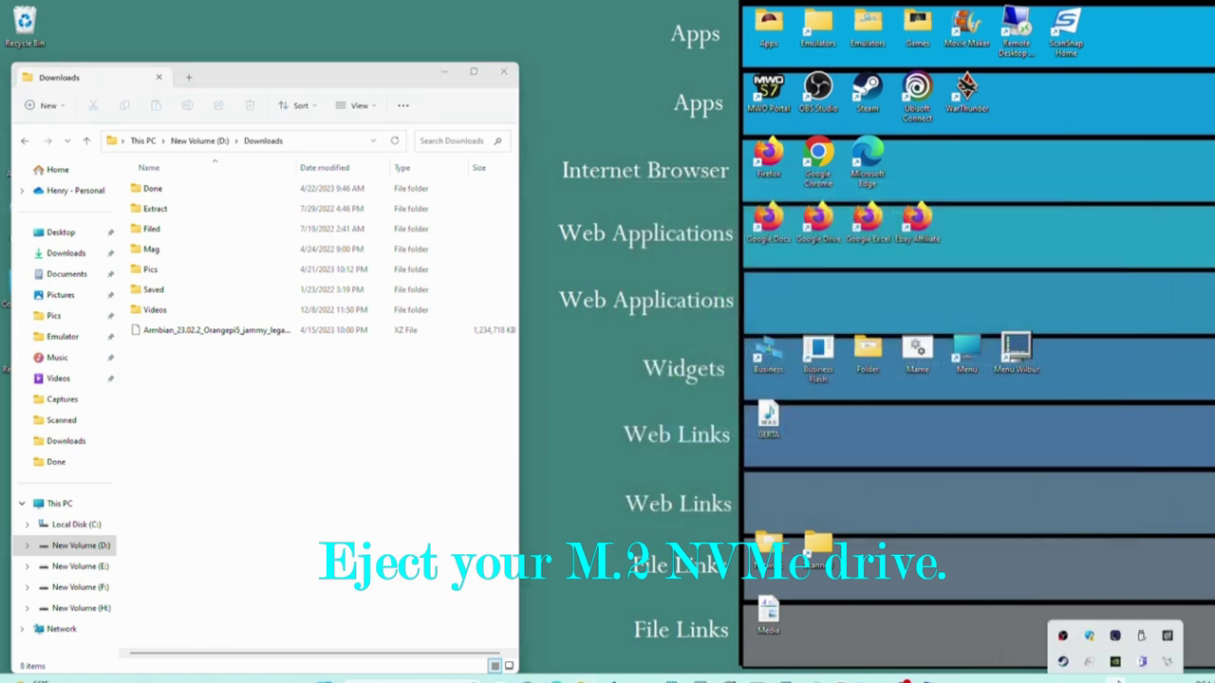
left_click(1142, 625)
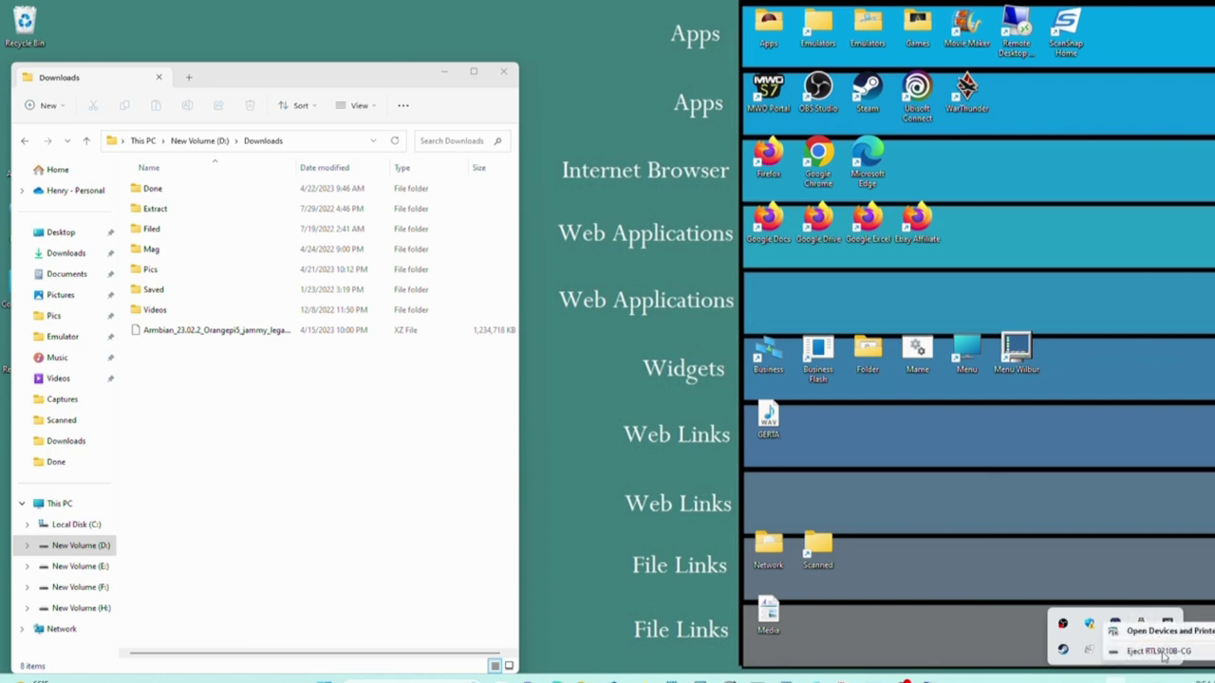
left_click(1161, 655)
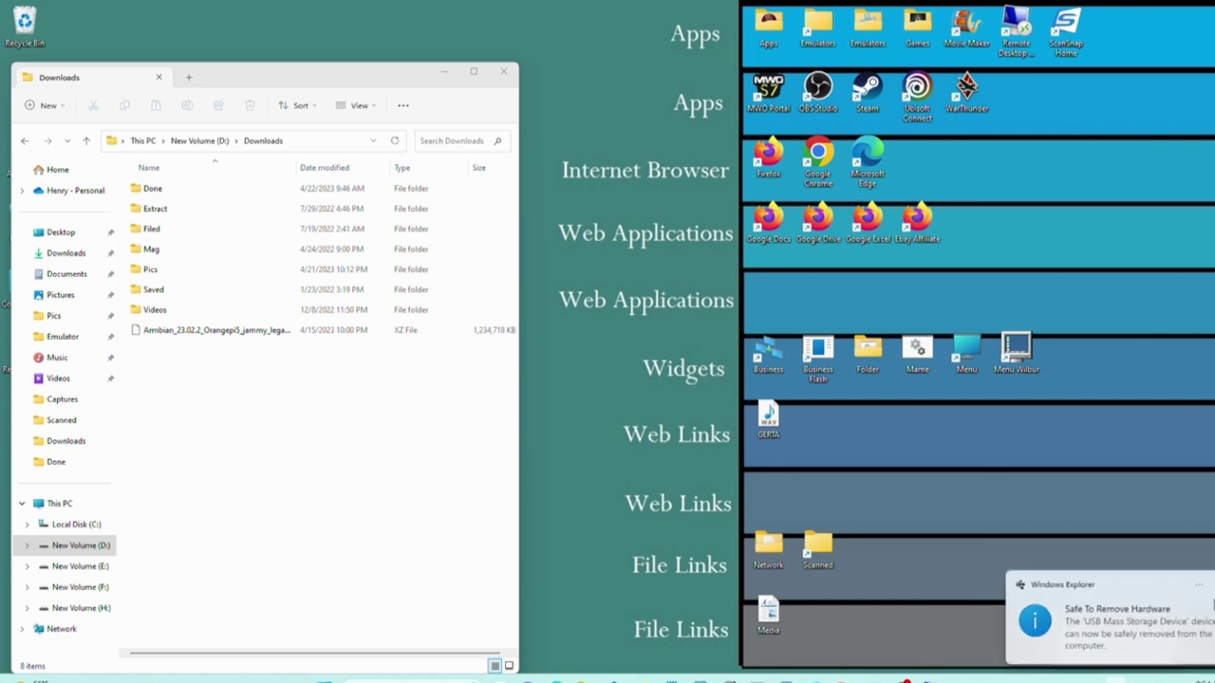
left_click(503, 71)
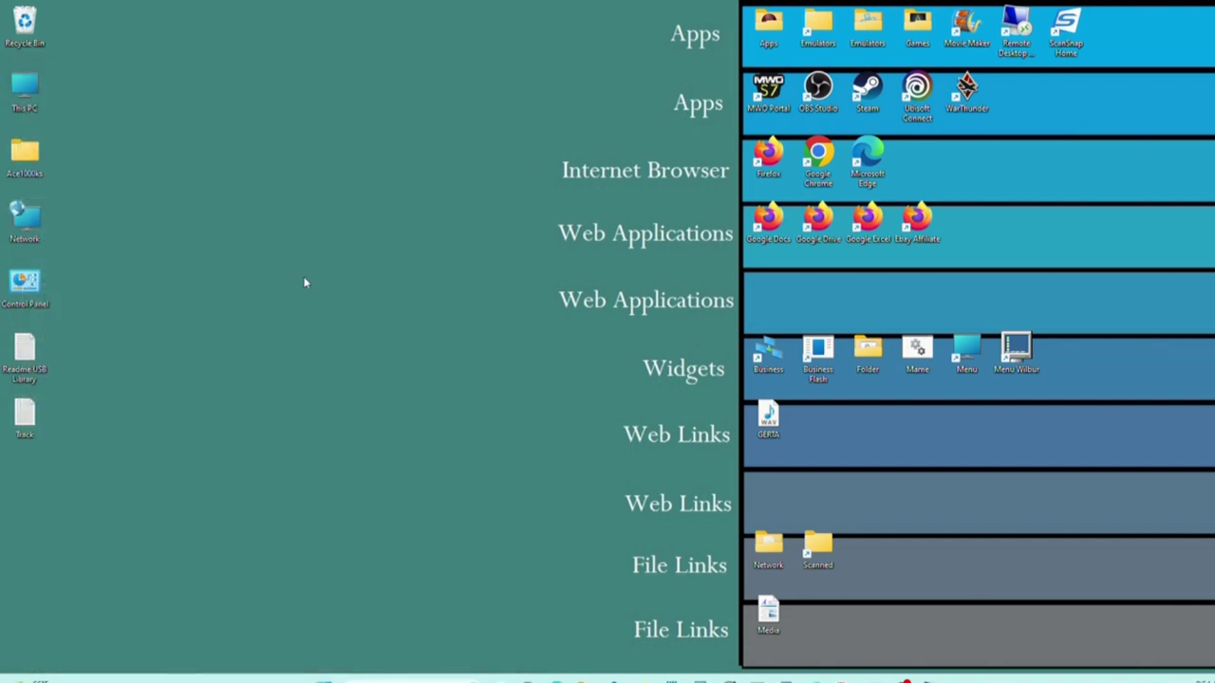